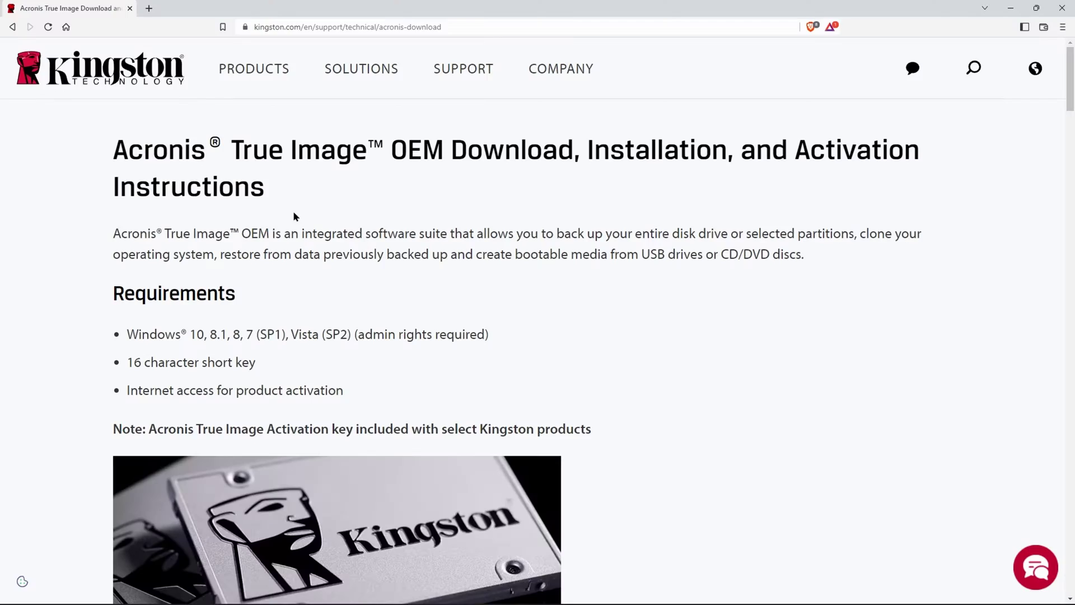
# - Scroll down the Macrium Reflect Free page to the Backup at Home edition cards
pyautogui.scroll(-5, 857, 312)
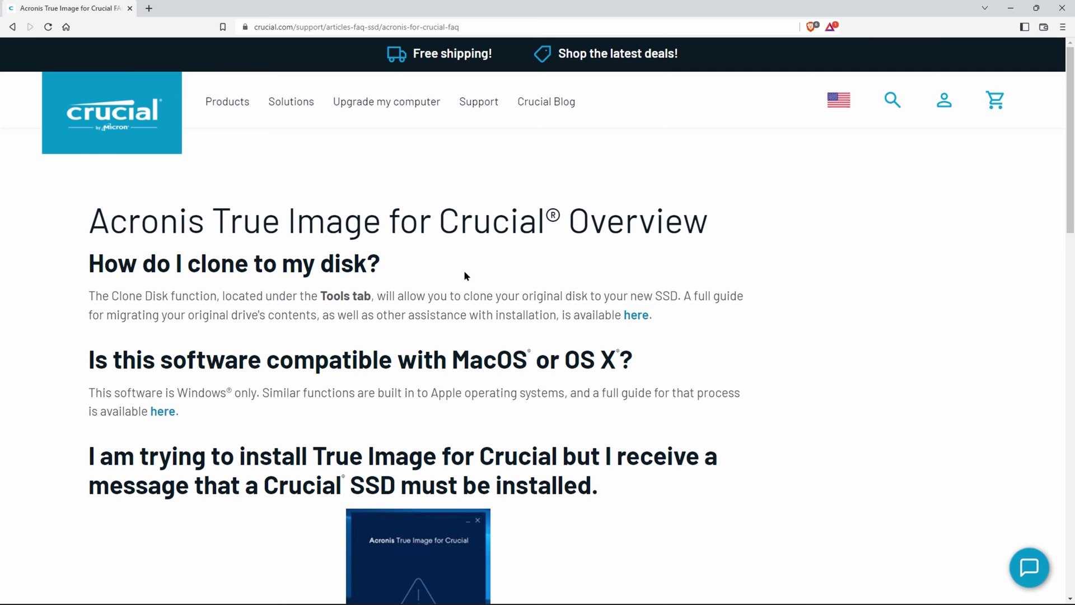
pyautogui.scroll(-5, 861, 289)
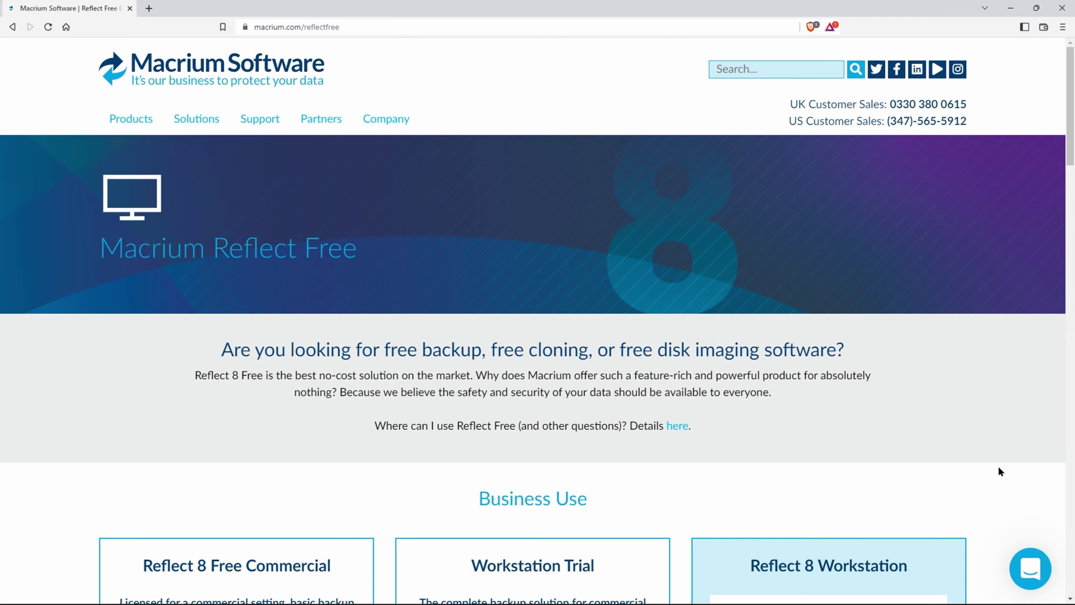
pyautogui.scroll(-15, 1001, 471)
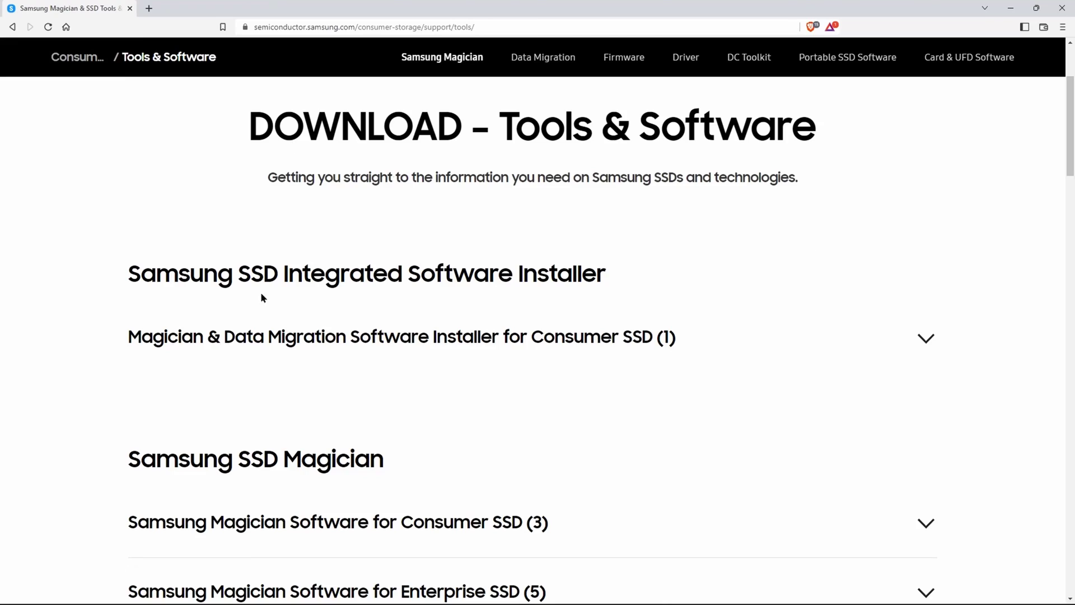
# - Expand the Magician & Data Migration Installer section and save the installer zip to Downloads
pyautogui.scroll(-1, 93, 292)
pyautogui.click(367, 281)
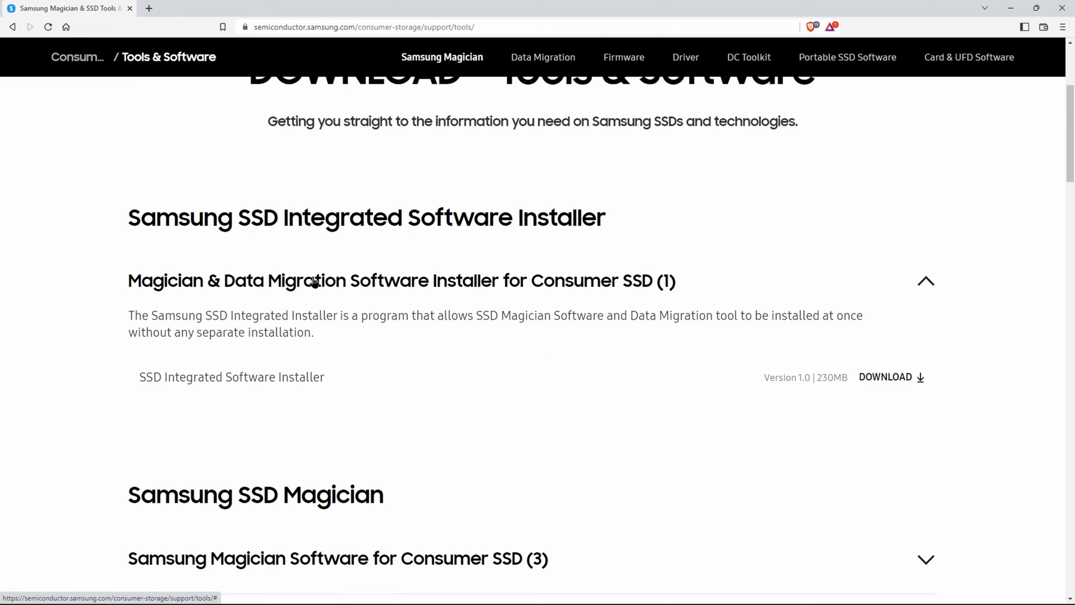
pyautogui.scroll(-10, 315, 282)
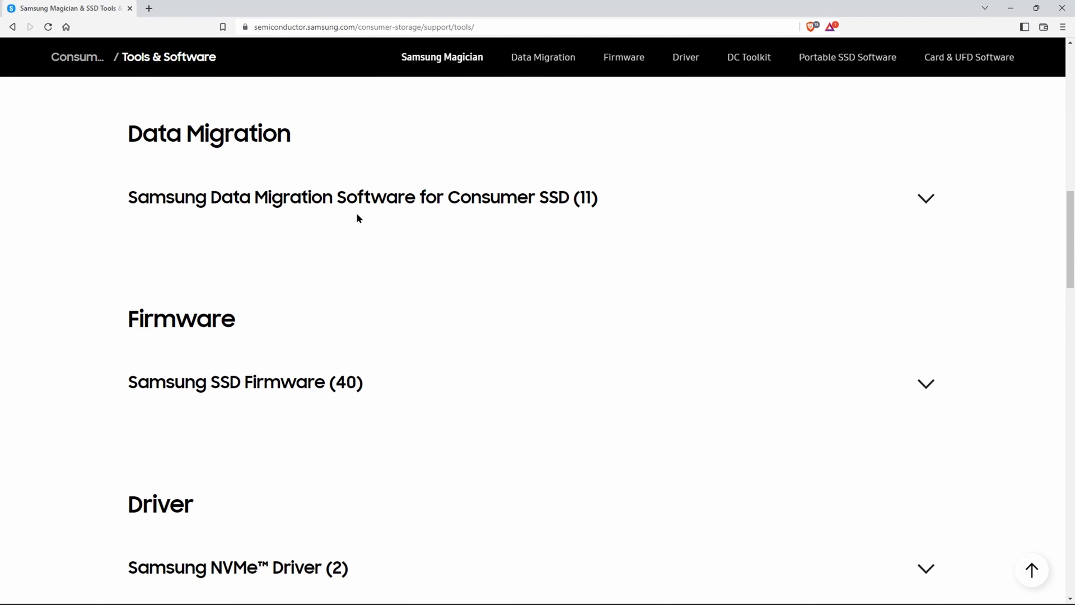
pyautogui.click(629, 206)
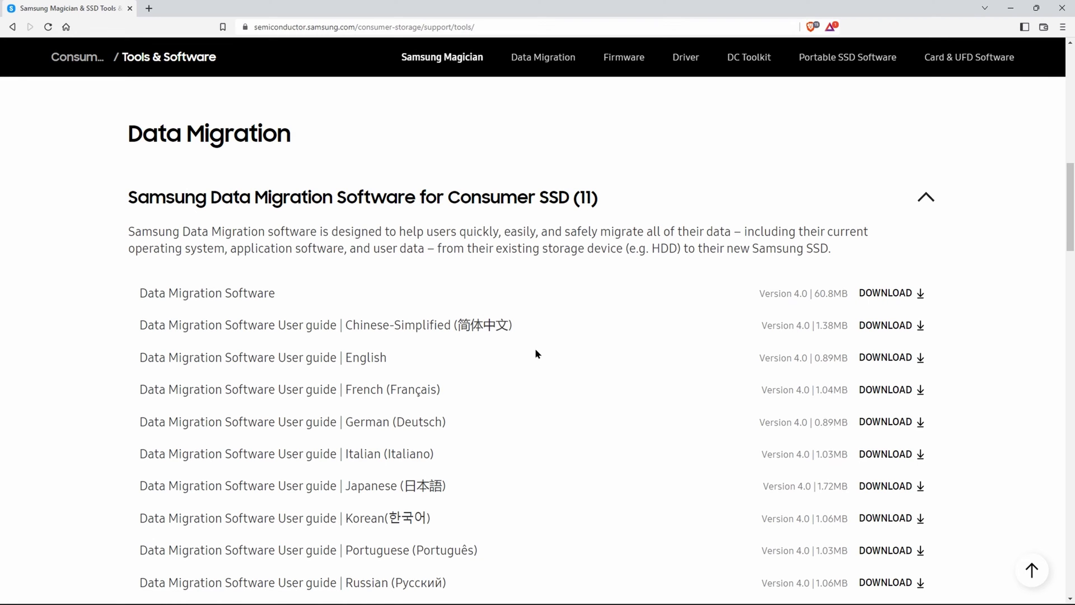
pyautogui.scroll(10, 535, 354)
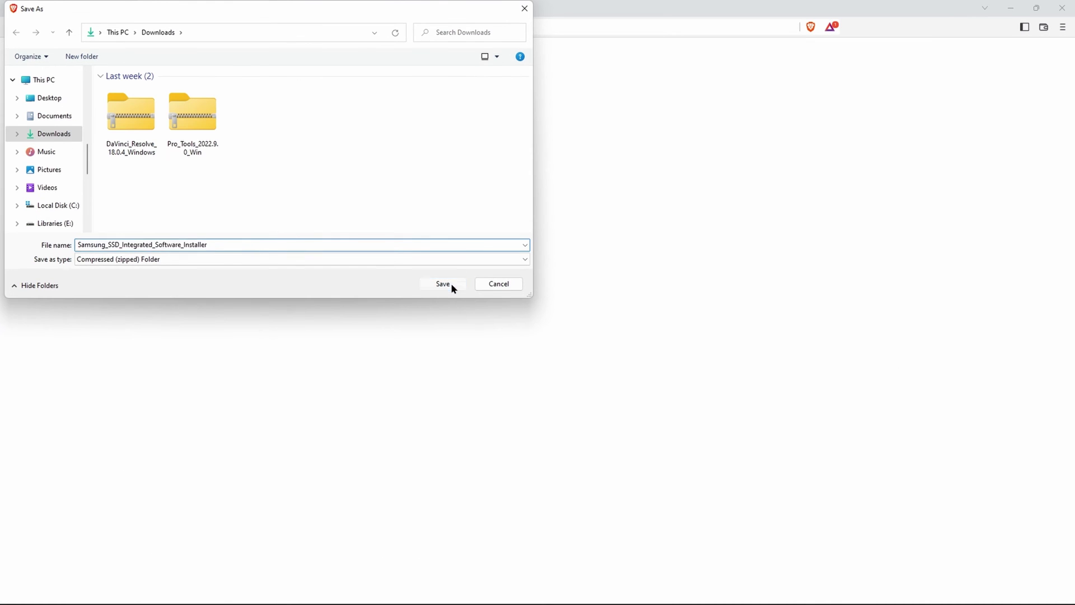
pyautogui.click(443, 284)
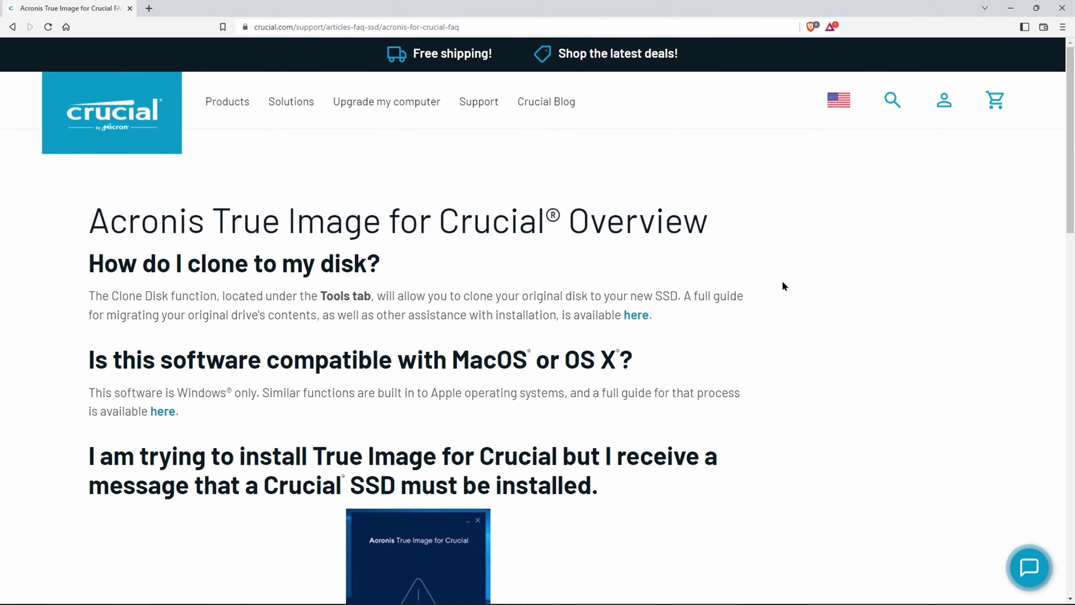
# - Scroll back down to the Reflect 8 Free, Trial and Home comparison cards
pyautogui.scroll(-5, 861, 289)
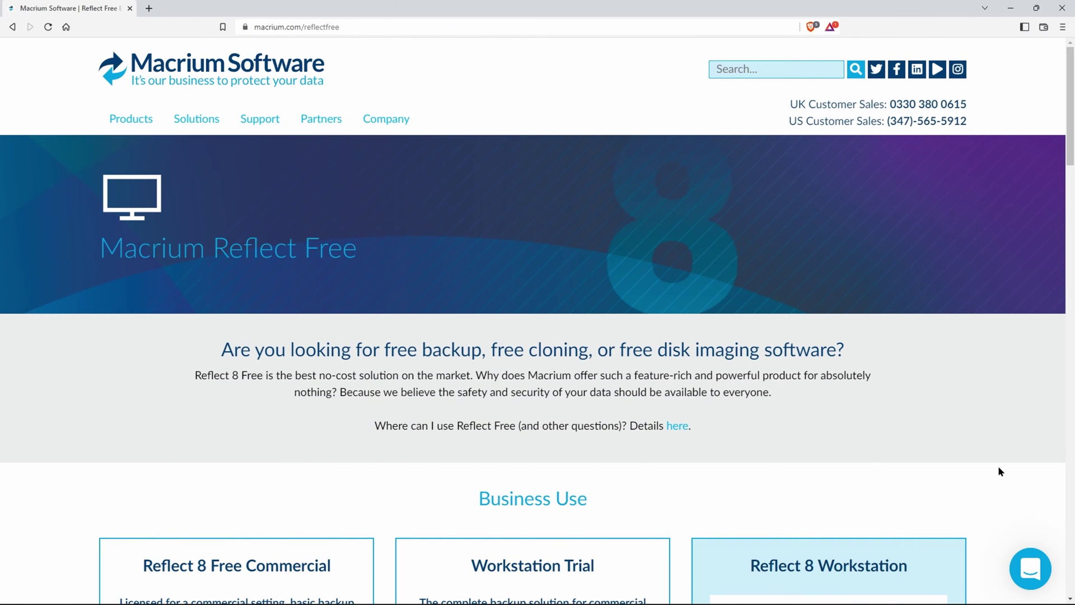
pyautogui.scroll(-10, 999, 469)
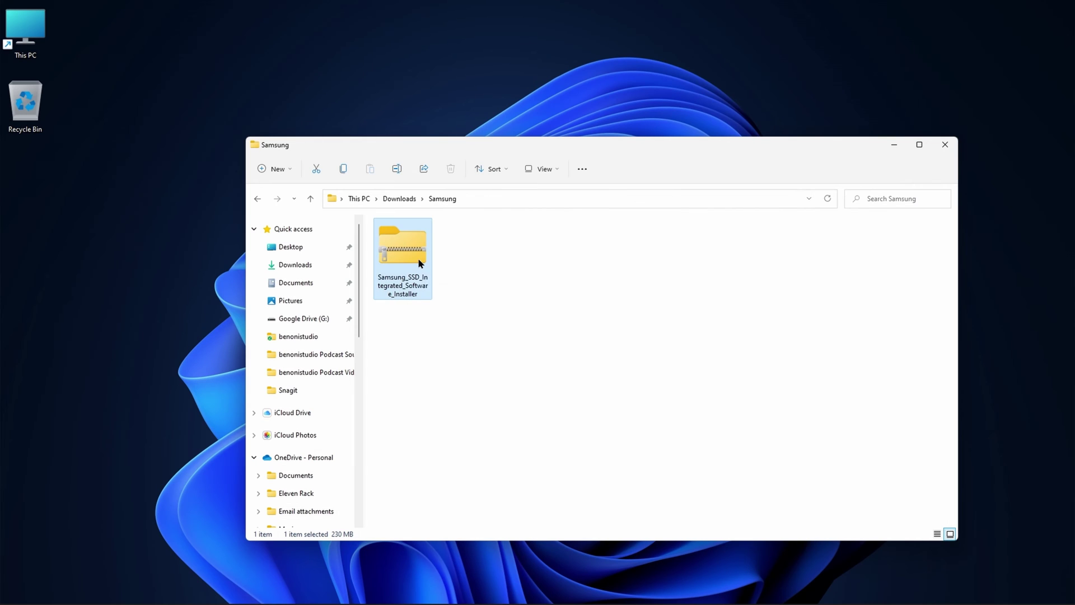
# - Extract the Samsung SSD Integrated Software Installer zip into its folder
pyautogui.rightClick(418, 260)
pyautogui.click(434, 348)
pyautogui.click(636, 417)
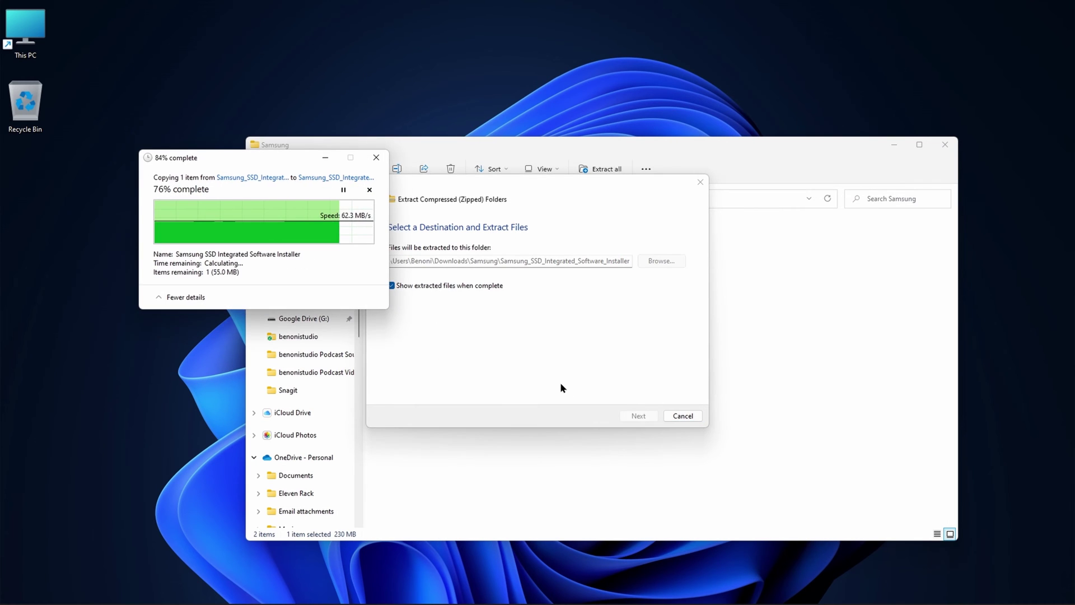
# - Install the Samsung SSD software in English, accepting the licence, then launch Data Migration
pyautogui.doubleClick(412, 257)
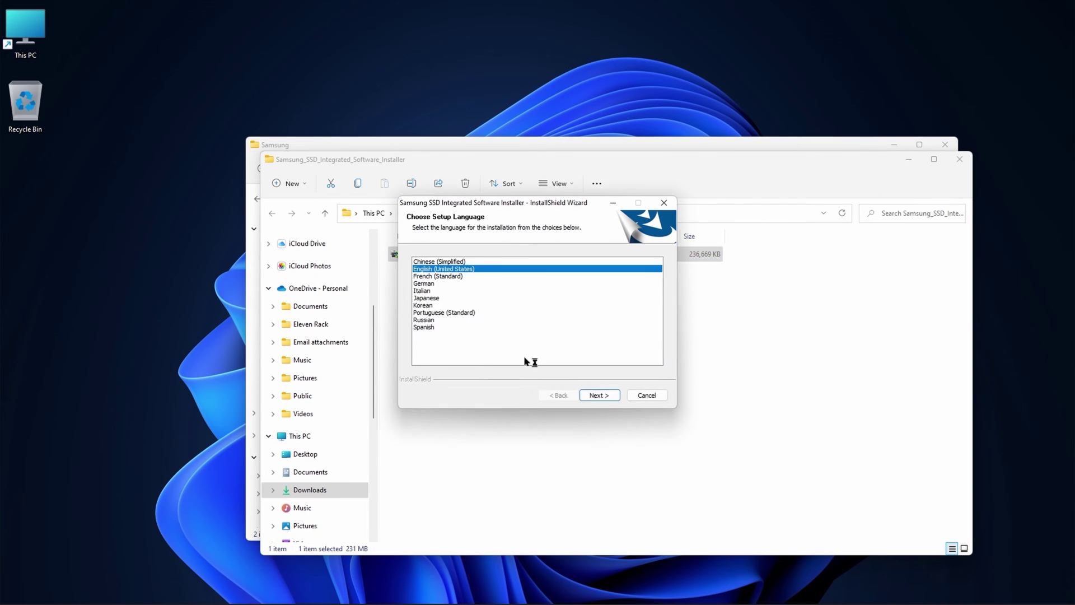
pyautogui.click(600, 395)
pyautogui.click(599, 395)
pyautogui.click(414, 348)
pyautogui.click(599, 395)
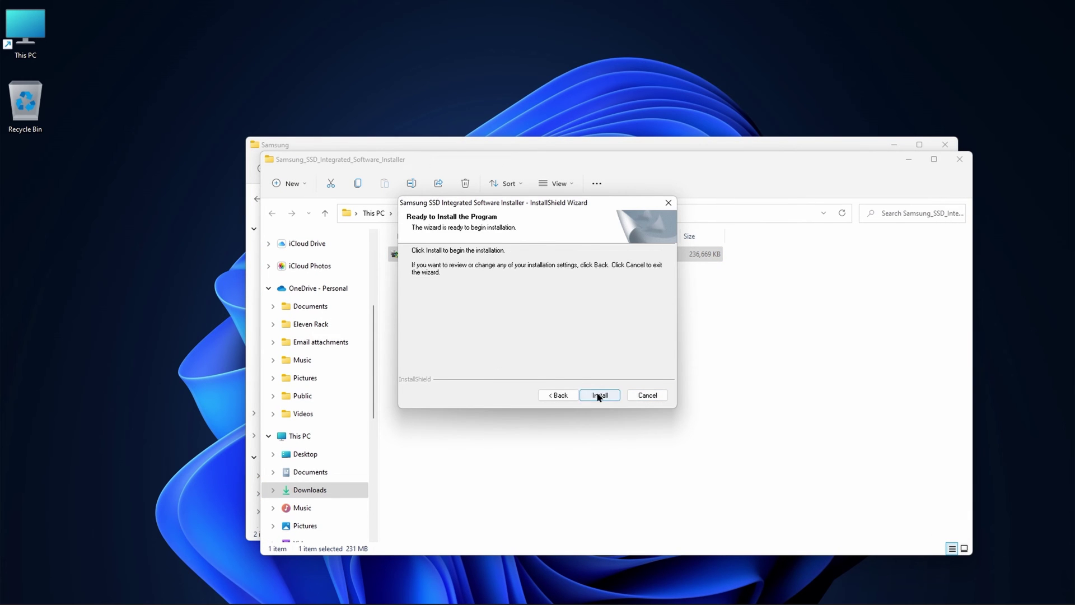
pyautogui.click(599, 396)
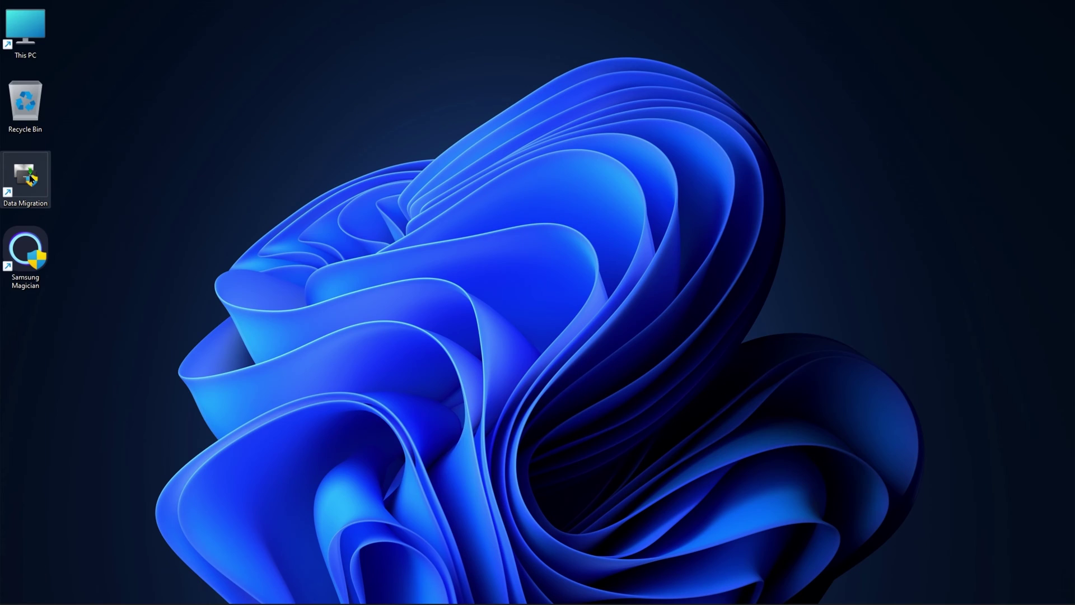
pyautogui.doubleClick(25, 176)
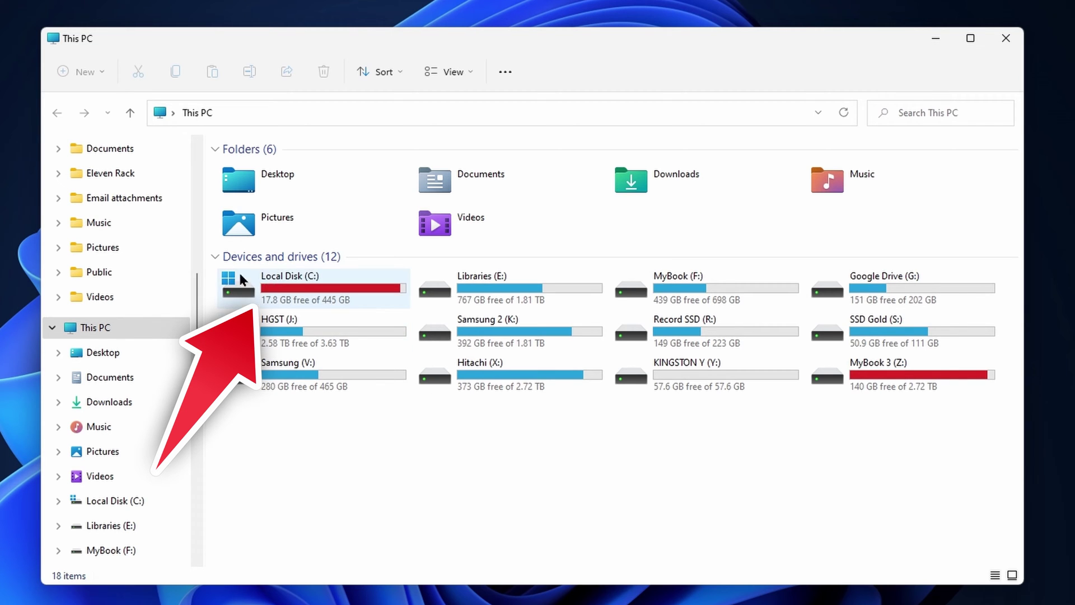
# - Read Local Disk (C:)'s free space: 17.8 GB free of 445 GB
pyautogui.moveTo(296, 294)
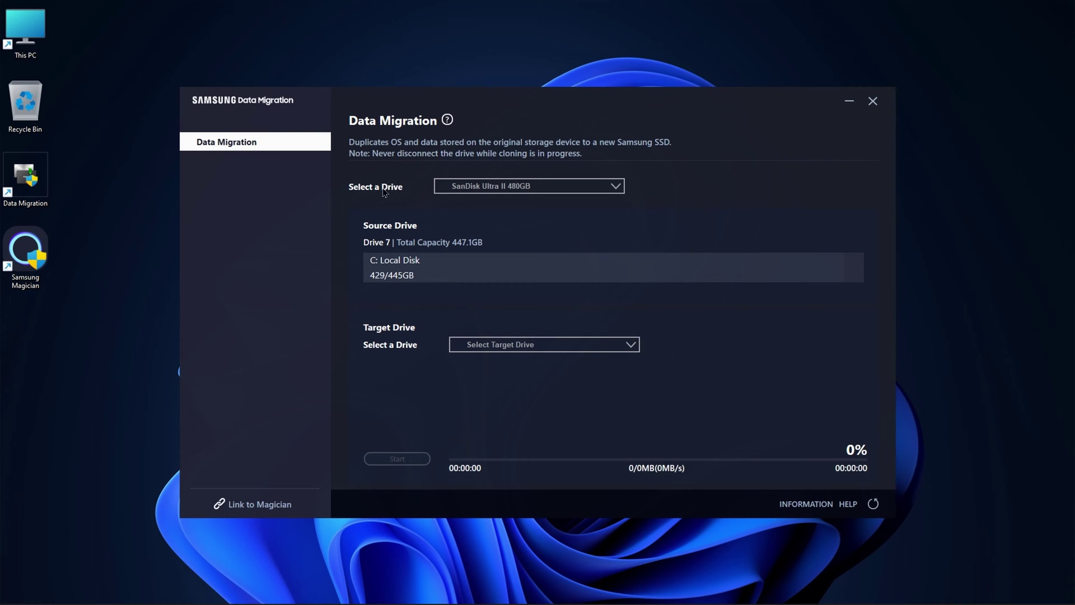
pyautogui.click(616, 191)
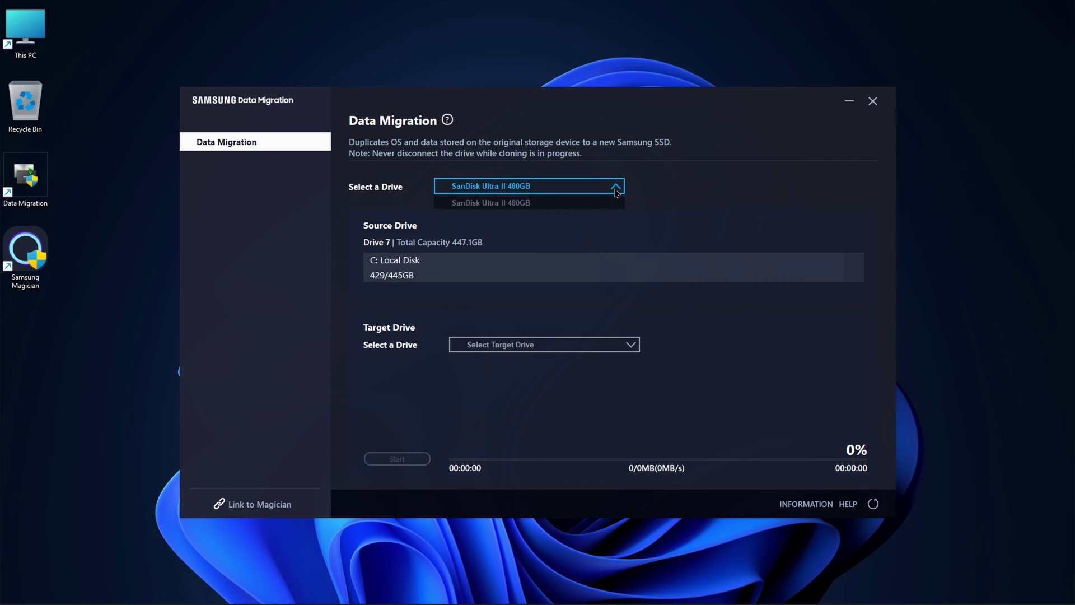
pyautogui.click(666, 197)
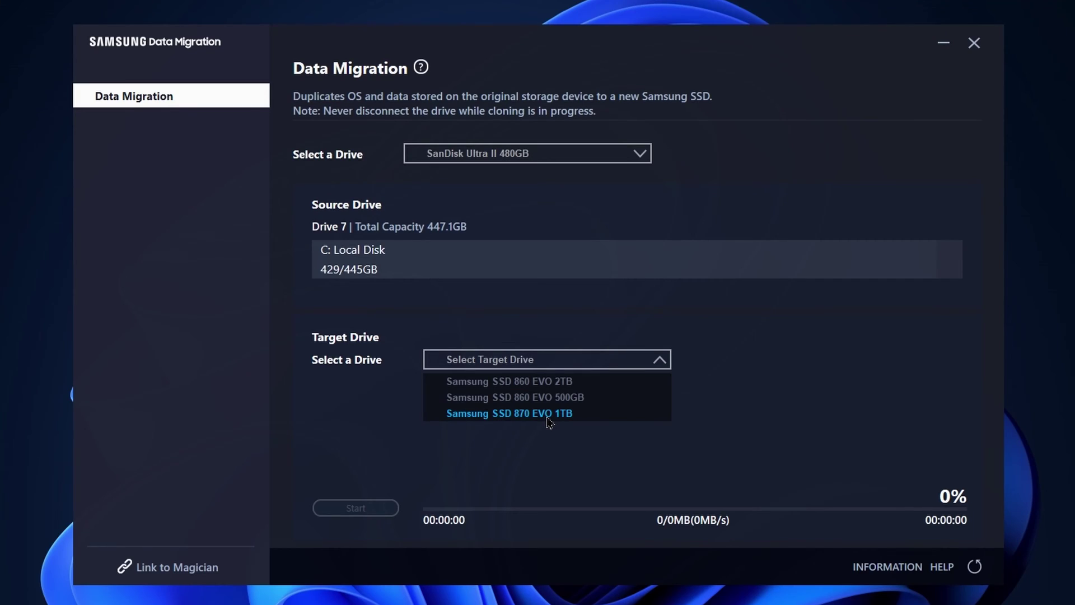
# - Select Samsung SSD 870 EVO 1TB (931.5GB) as the clone target drive
pyautogui.click(547, 416)
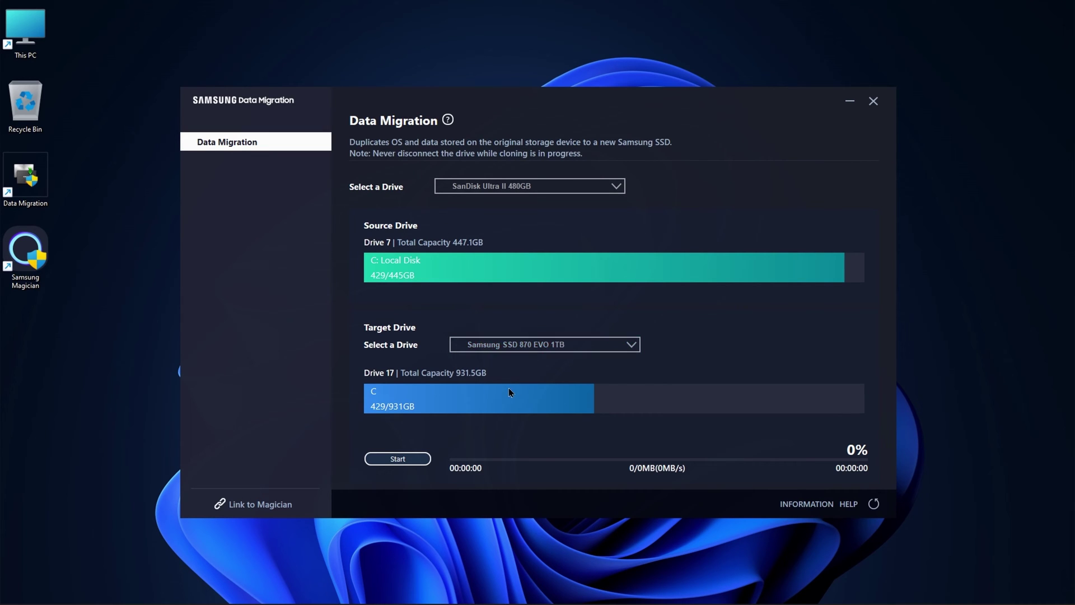
# - Start the clone to bring up the erase-and-shutdown confirmation warning
pyautogui.click(401, 460)
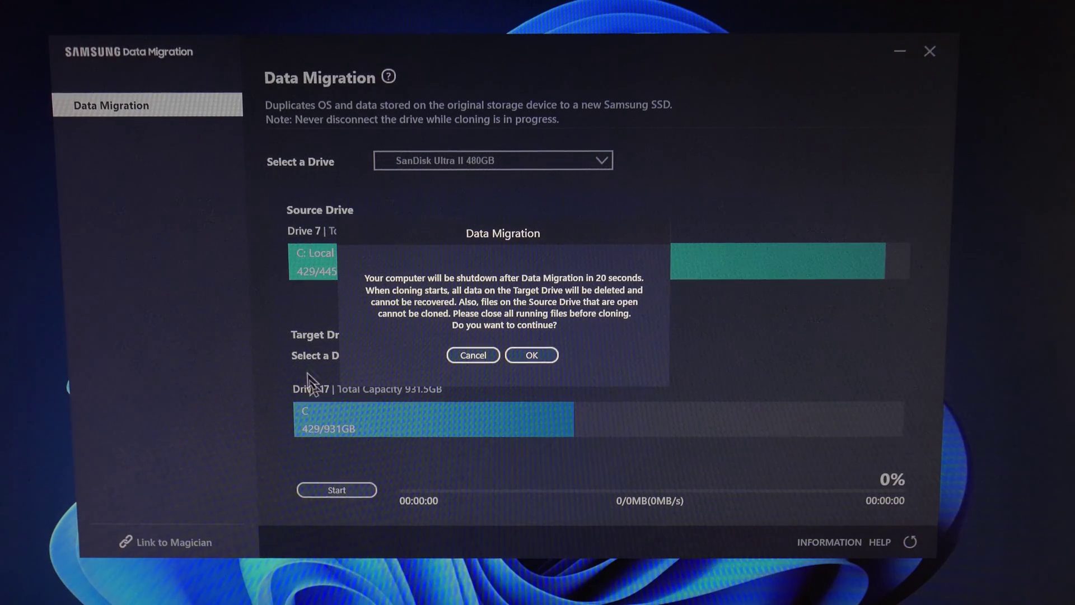
# - Confirm the warning so C: starts cloning onto the 870 EVO
pyautogui.click(548, 356)
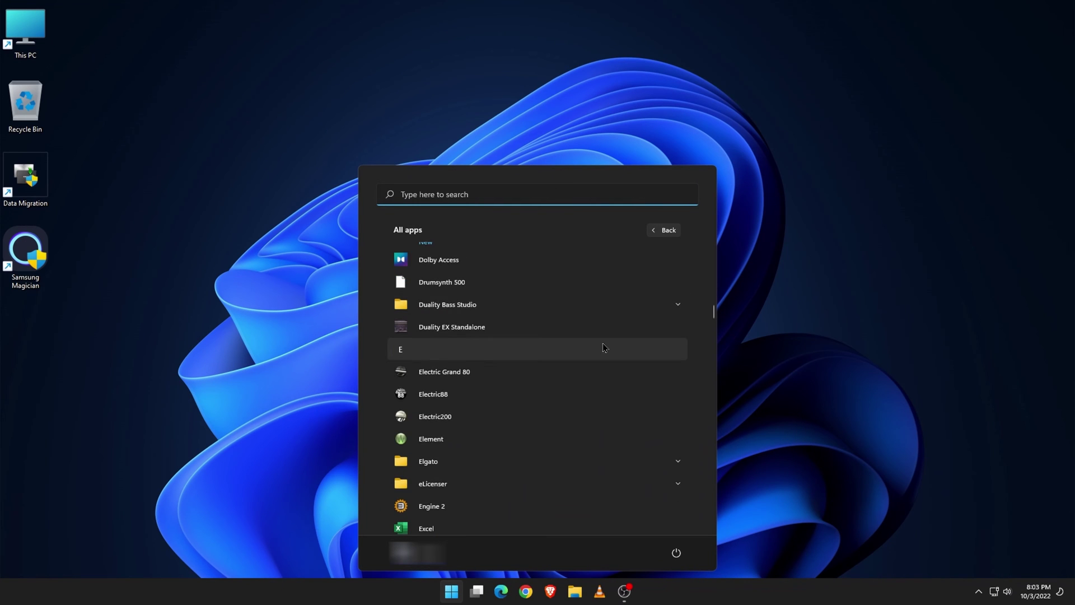
# - Scroll down while checking Windows 11 Pro's activation status and carried-over files
pyautogui.scroll(-3, 604, 347)
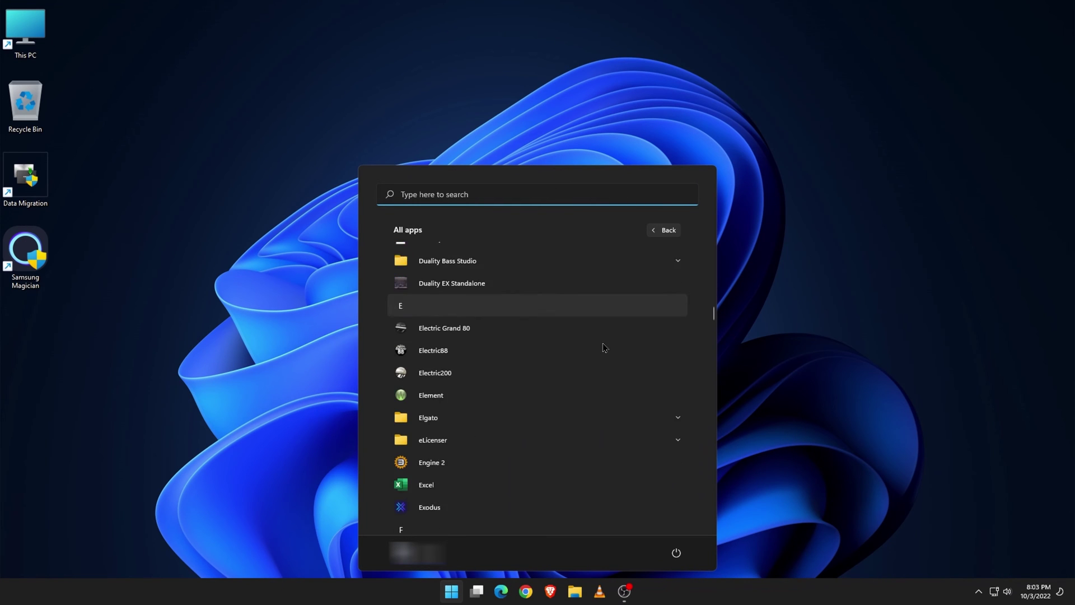
pyautogui.scroll(-3, 604, 348)
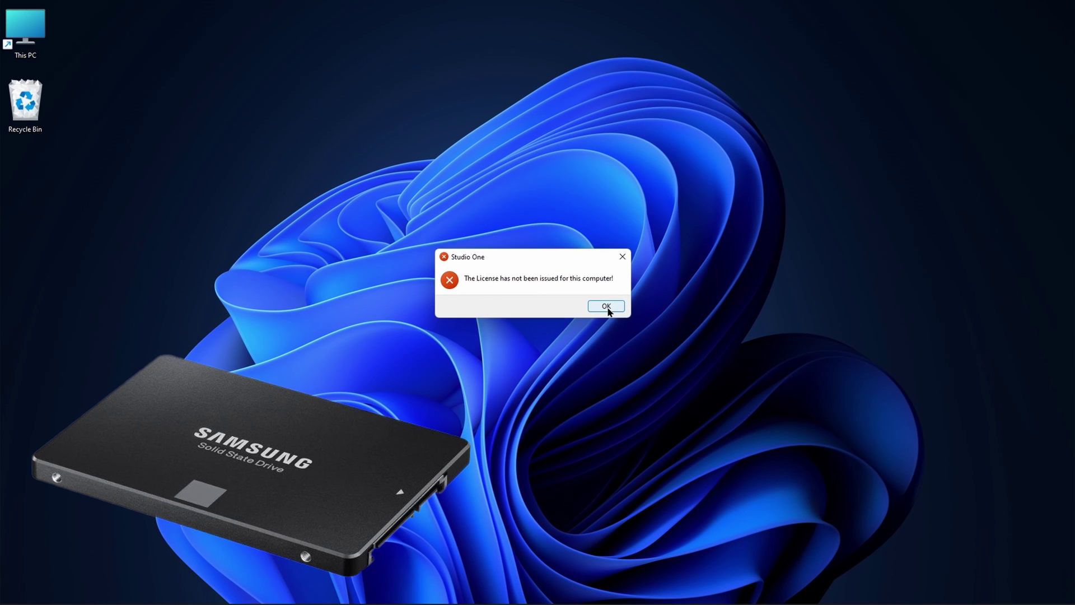
# - Dismiss the Studio One license error and acknowledge the successful reactivation
pyautogui.click(607, 307)
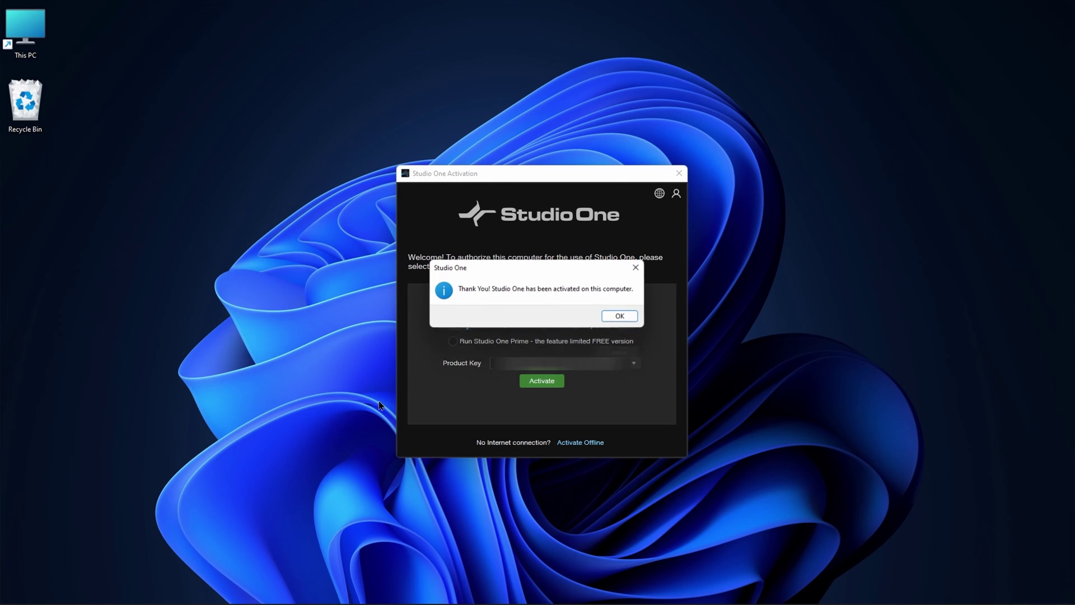
pyautogui.click(622, 317)
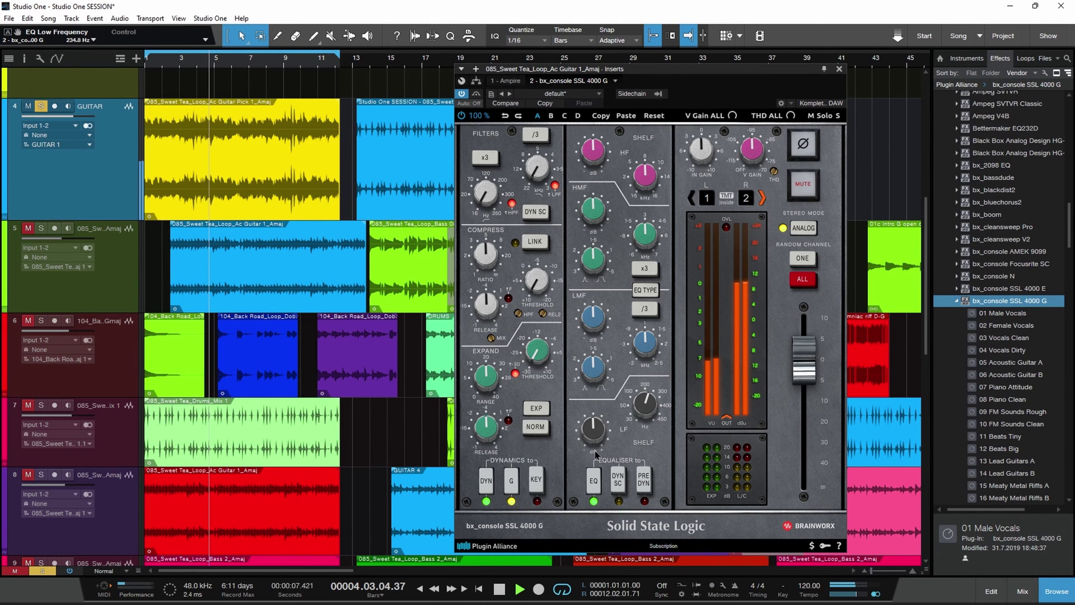
# - Close the bx_console SSL 4000 G plugin window in the playing Studio One session
pyautogui.scroll(-3, 276, 321)
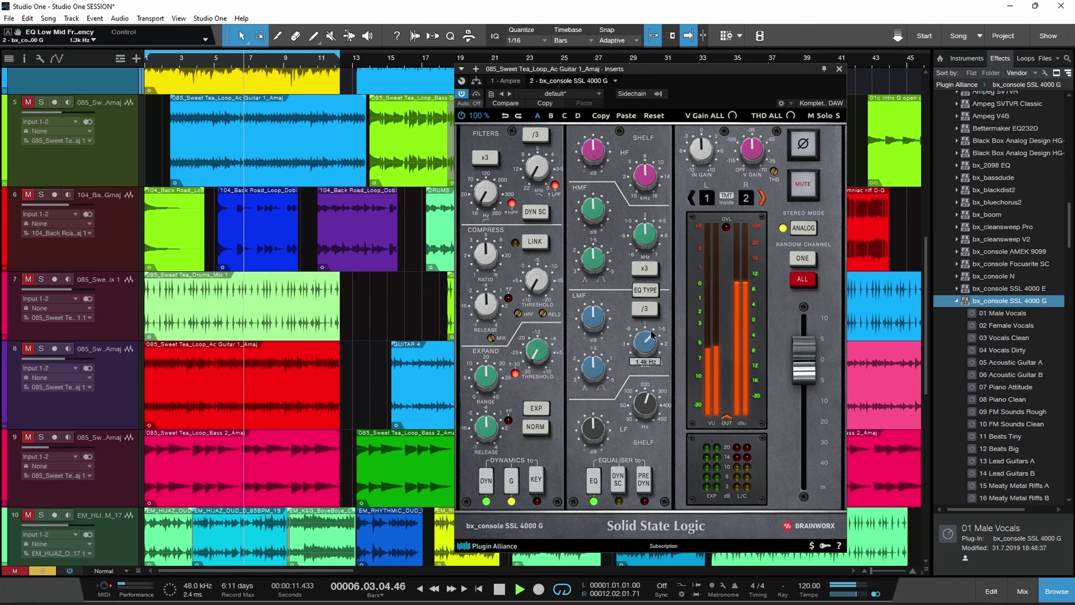
pyautogui.click(839, 70)
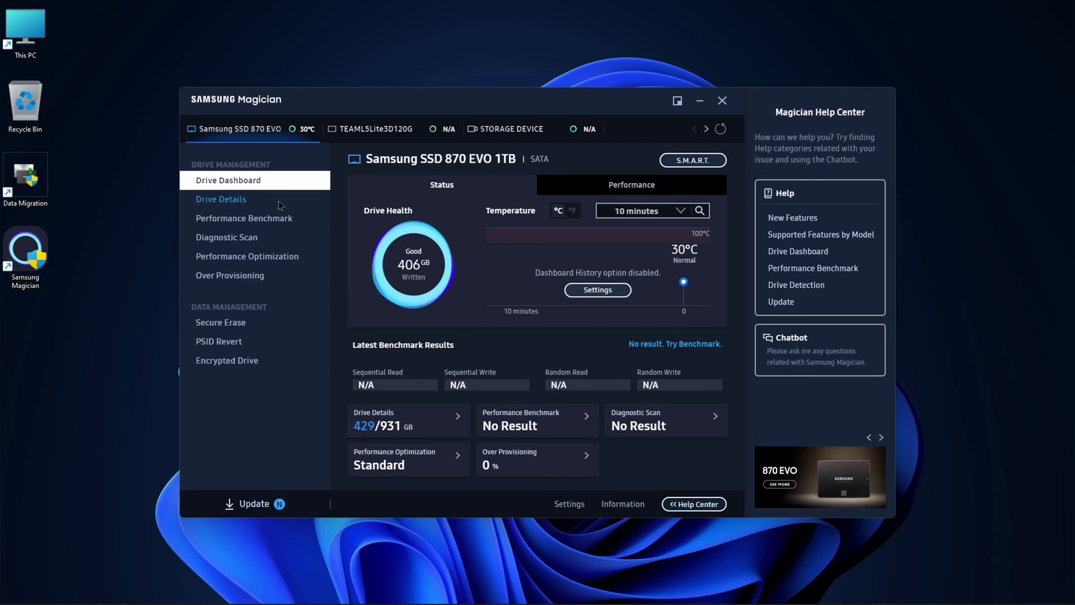
# - Show Drive Details for the 870 EVO 1TB: firmware SVT02B6Q, SATA 3, AHCI, 429 GB used
pyautogui.click(229, 200)
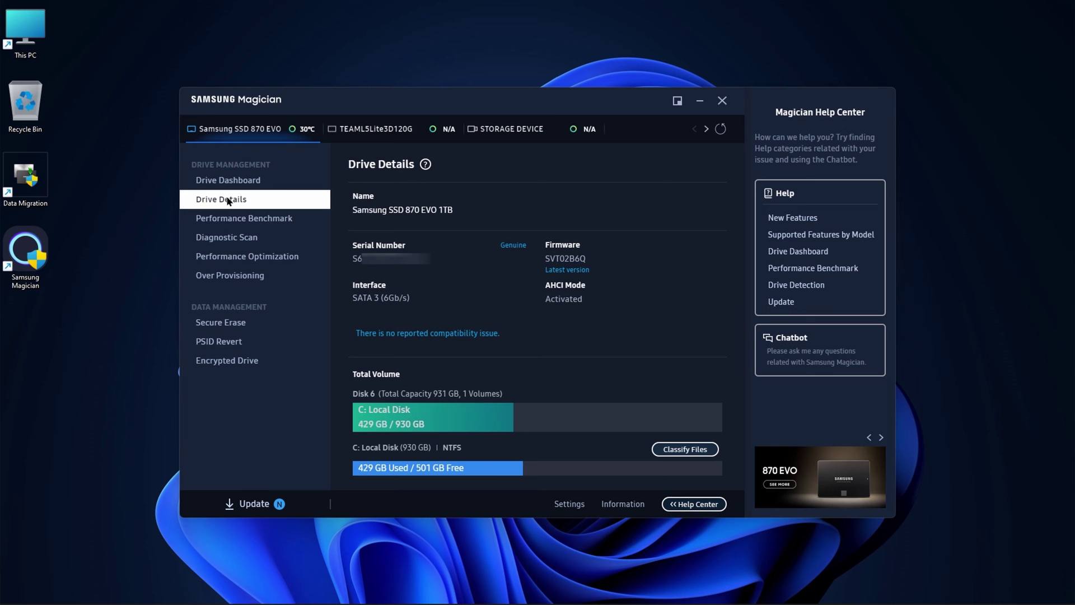